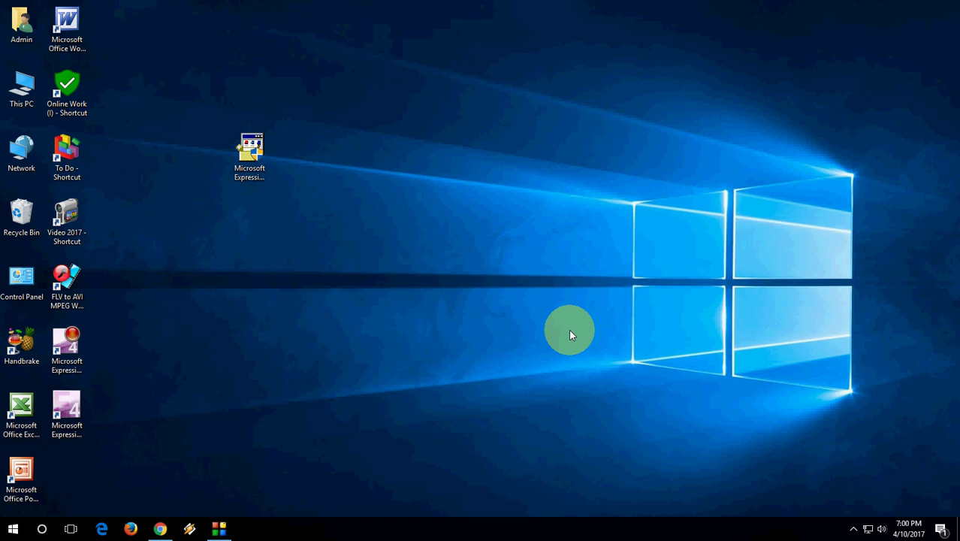
Step: Bring Chrome forward on the Google results for 'microsoft expression encoder'
click(160, 529)
click(64, 9)
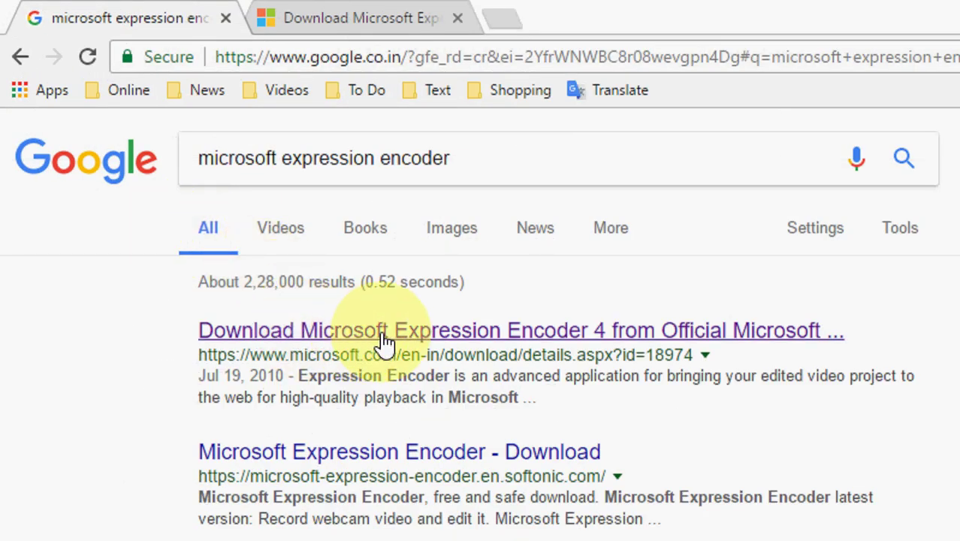
Step: View the Expression Encoder 4 download page, then minimize Chrome to the desktop
click(379, 19)
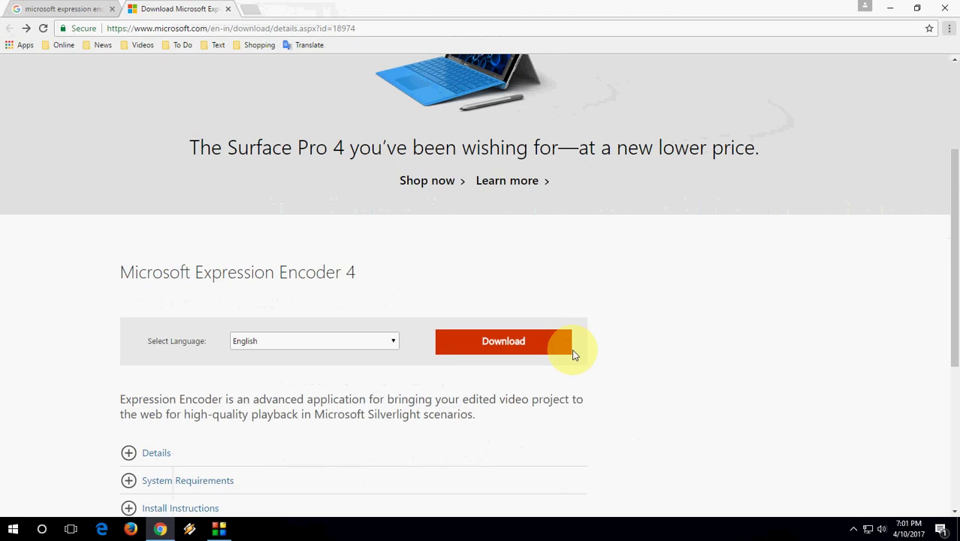
click(517, 344)
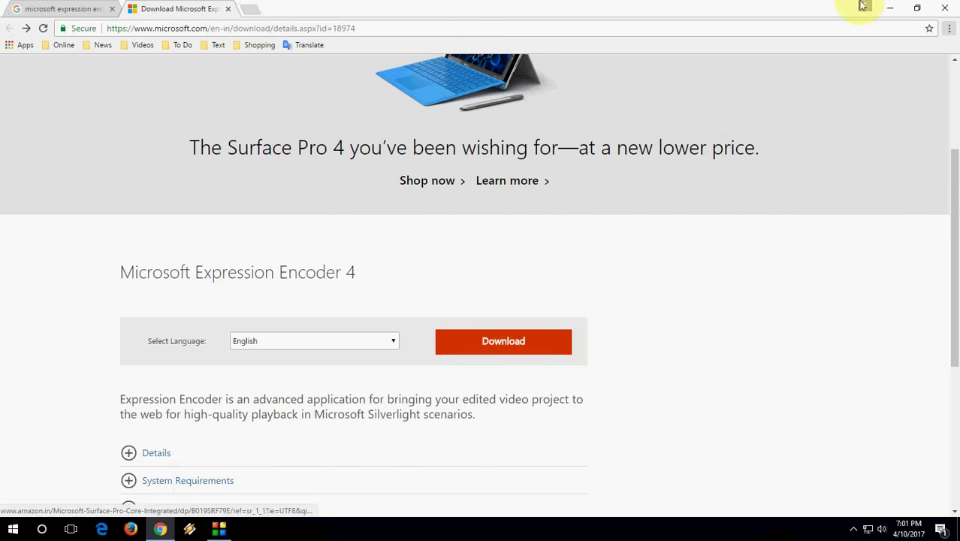
click(890, 8)
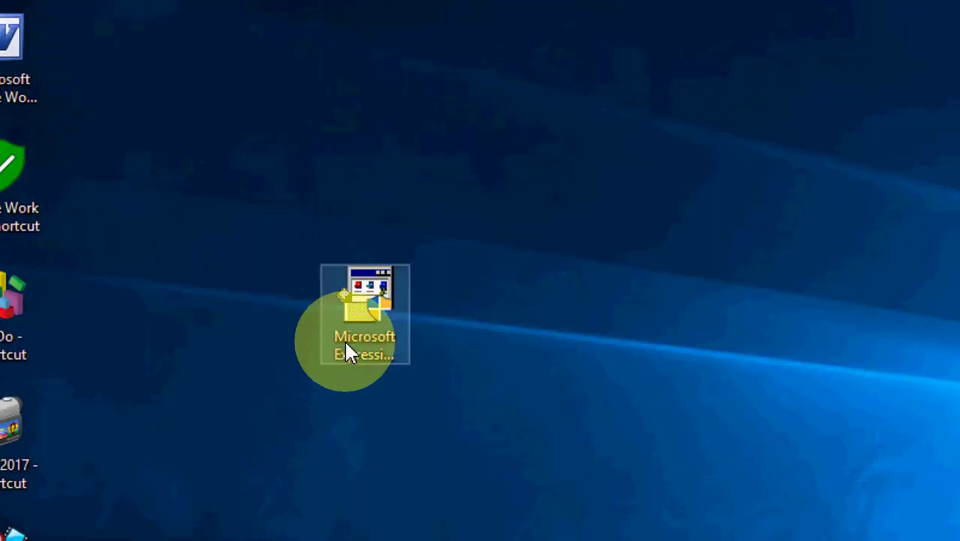
Step: Check the installer file's version and size, then refresh the desktop
click(348, 350)
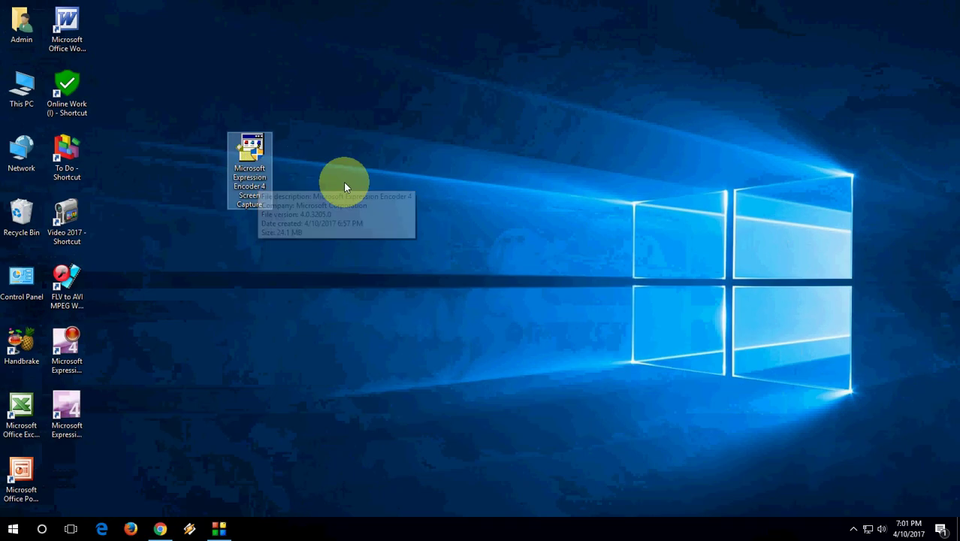
right_click(552, 363)
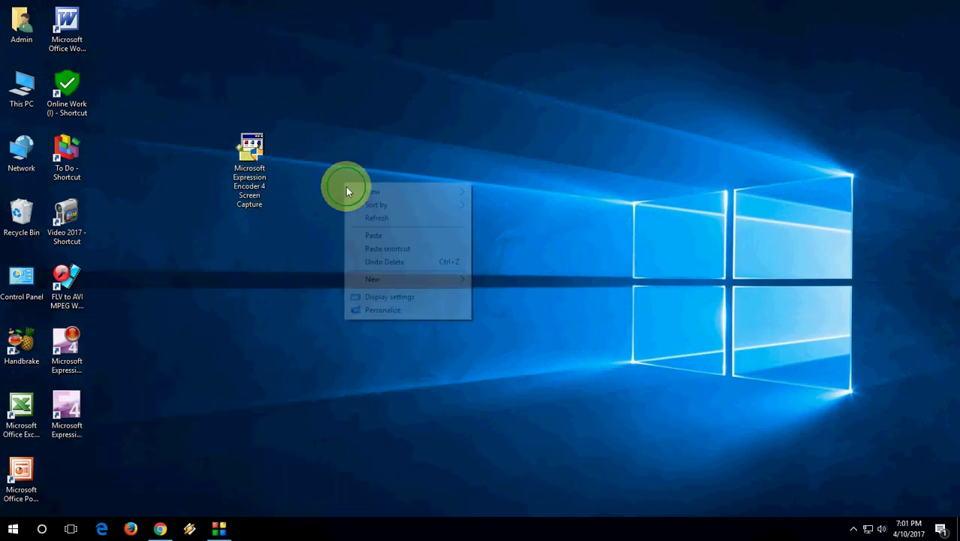
click(389, 216)
right_click(389, 216)
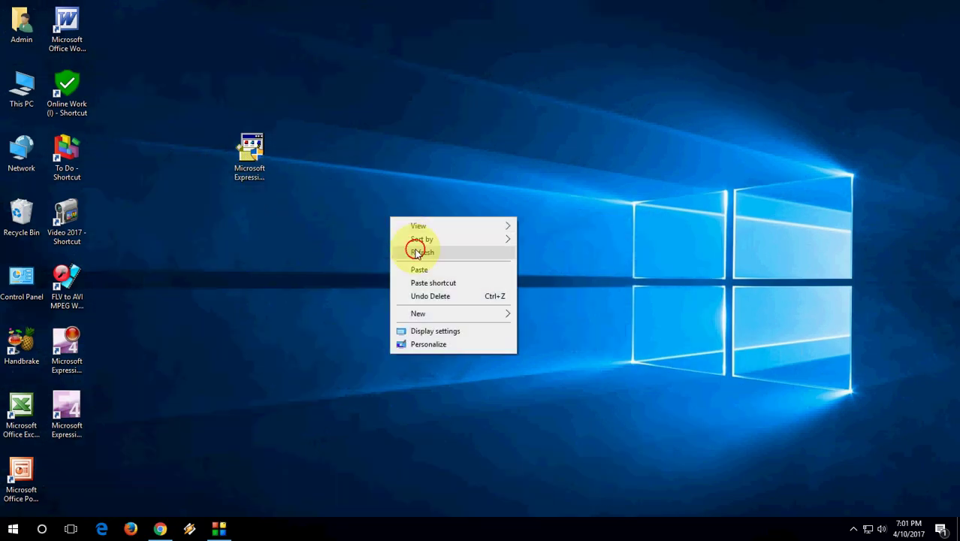
click(417, 253)
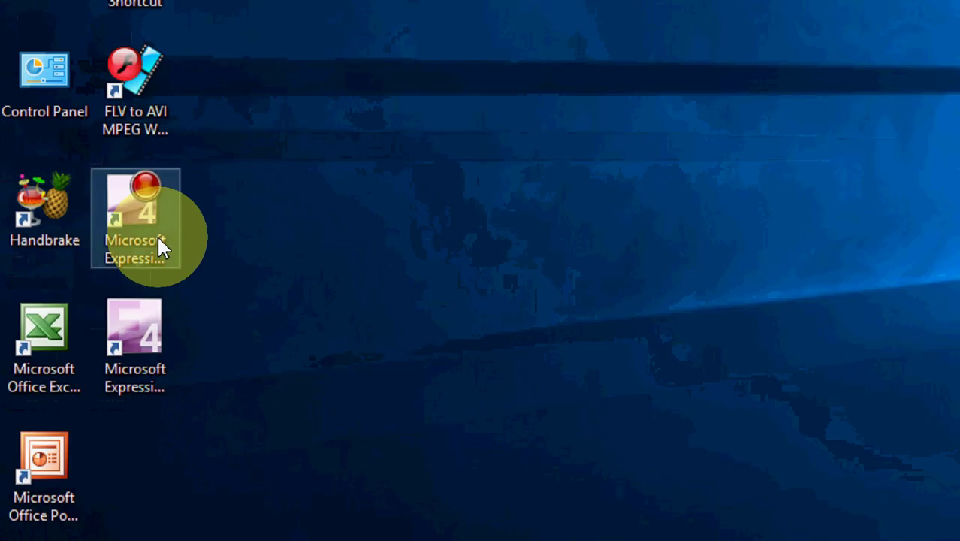
Step: Move the Screen Capture shortcut right to a free spot and refresh the desktop
drag(80, 364, 134, 378)
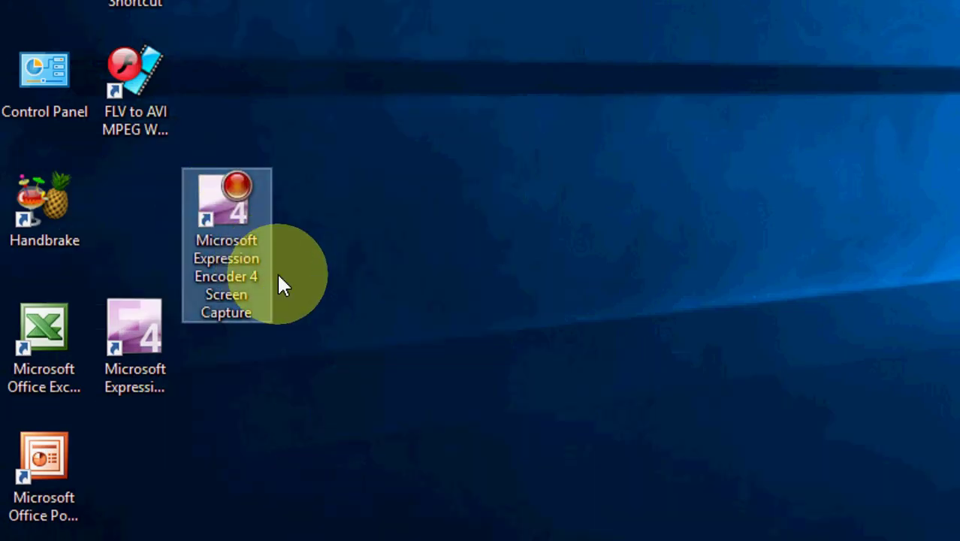
click(144, 353)
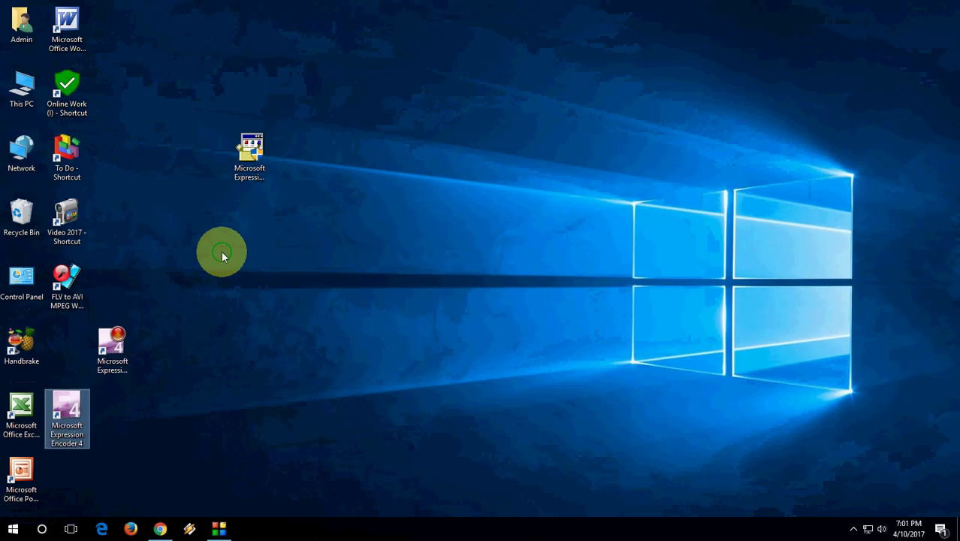
right_click(450, 27)
click(506, 93)
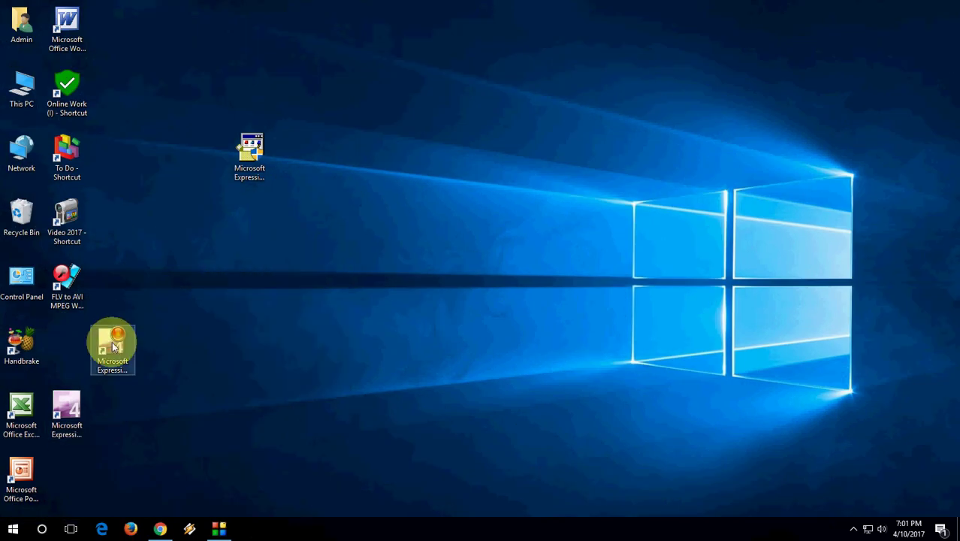
right_click(216, 279)
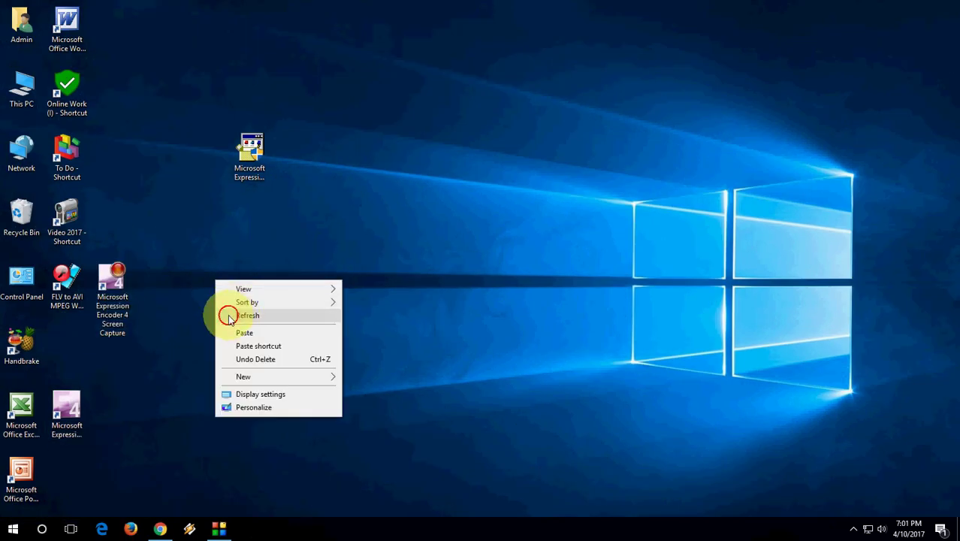
click(230, 318)
Step: Shift both Encoder shortcuts one column right and launch Expression Encoder 4 Screen Capture
click(78, 394)
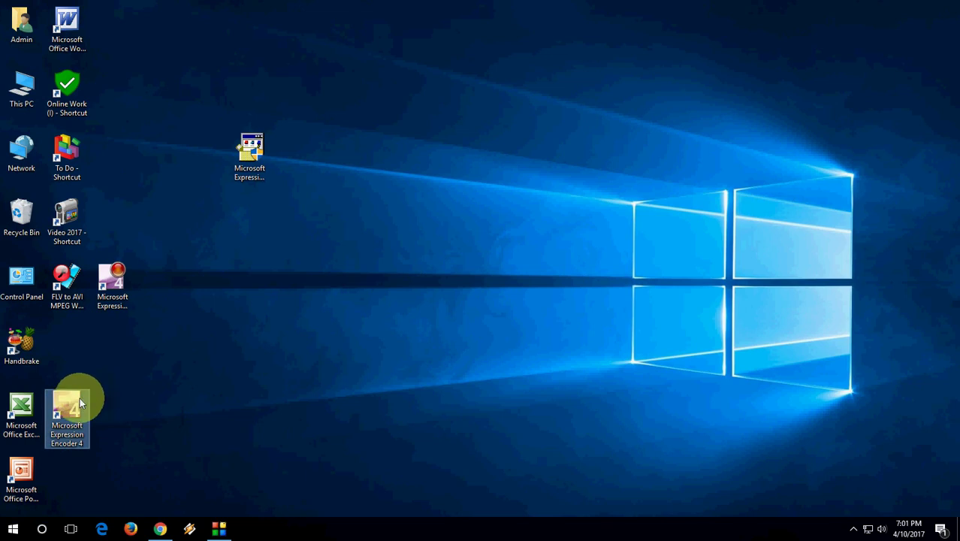
drag(72, 406, 116, 430)
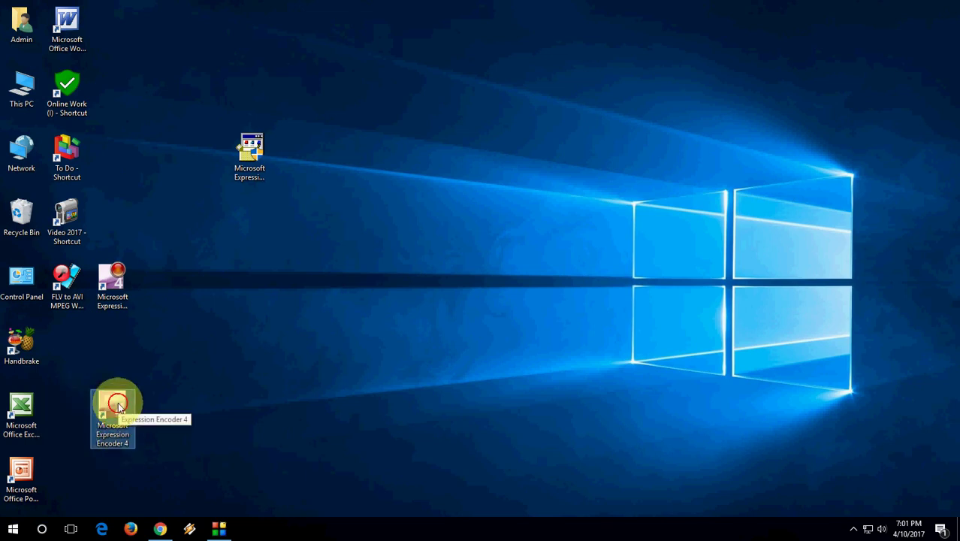
click(112, 297)
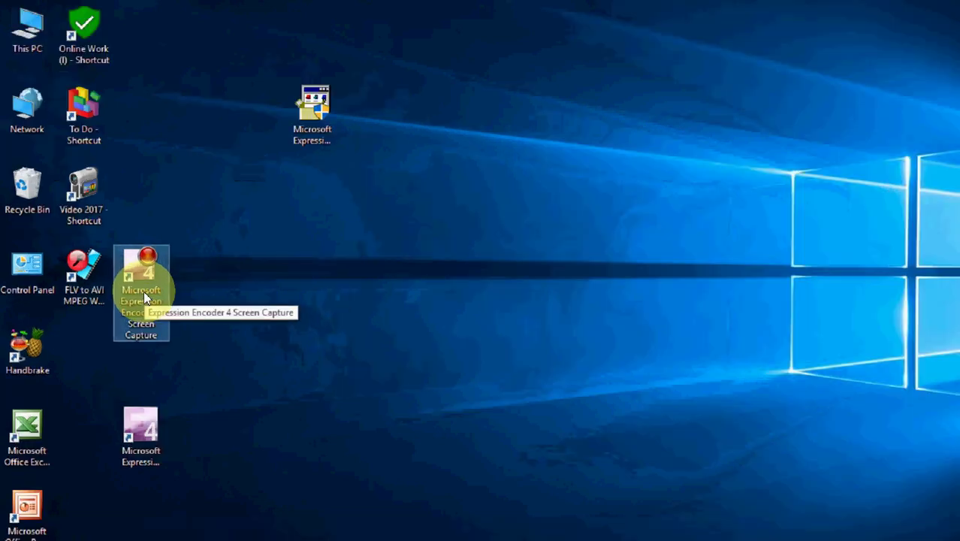
drag(115, 302, 177, 323)
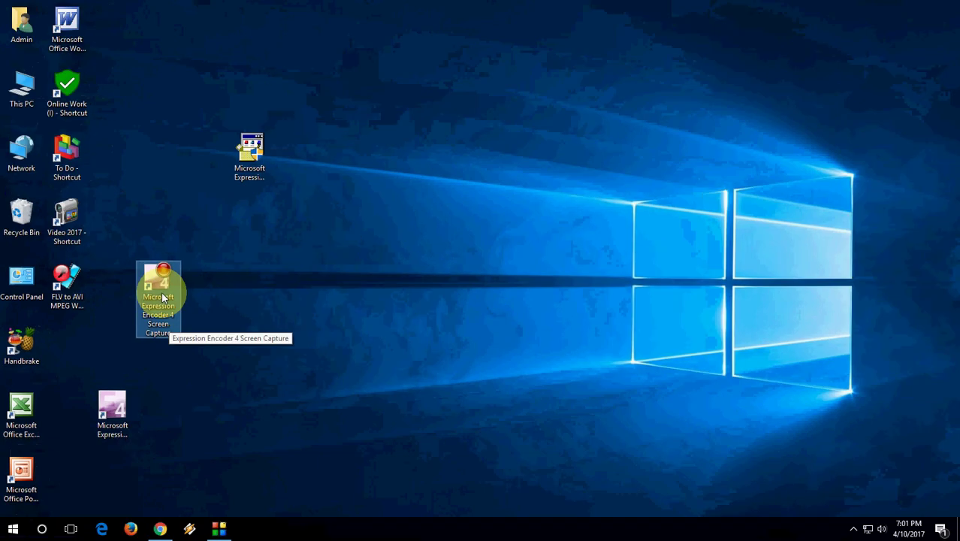
double_click(162, 297)
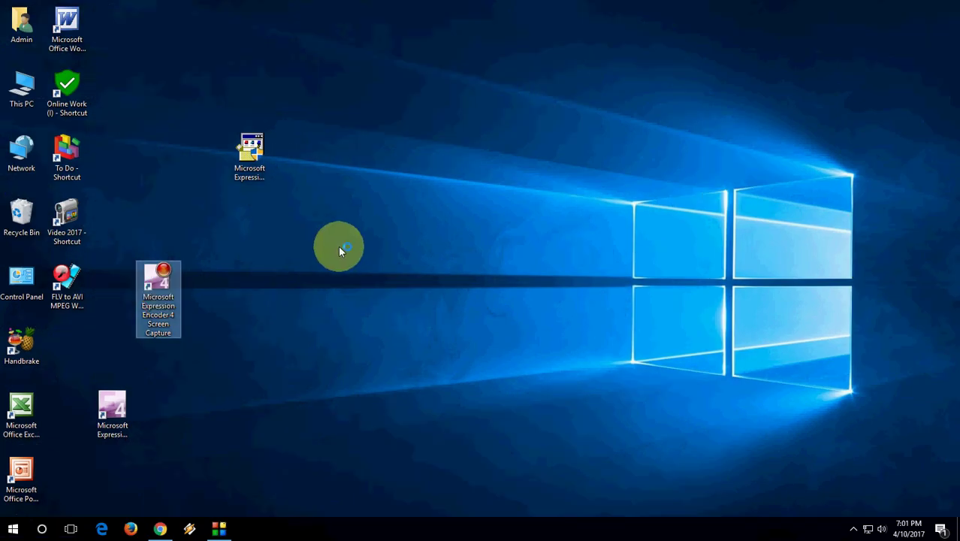
Step: Move the capture toolbar right and keep the webcam set to Do not use webcam
drag(317, 154, 536, 164)
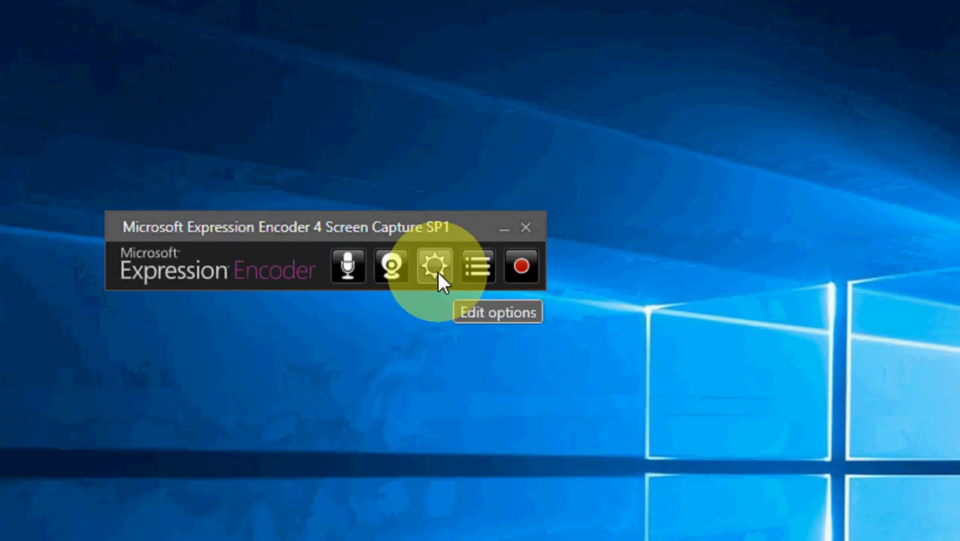
click(437, 272)
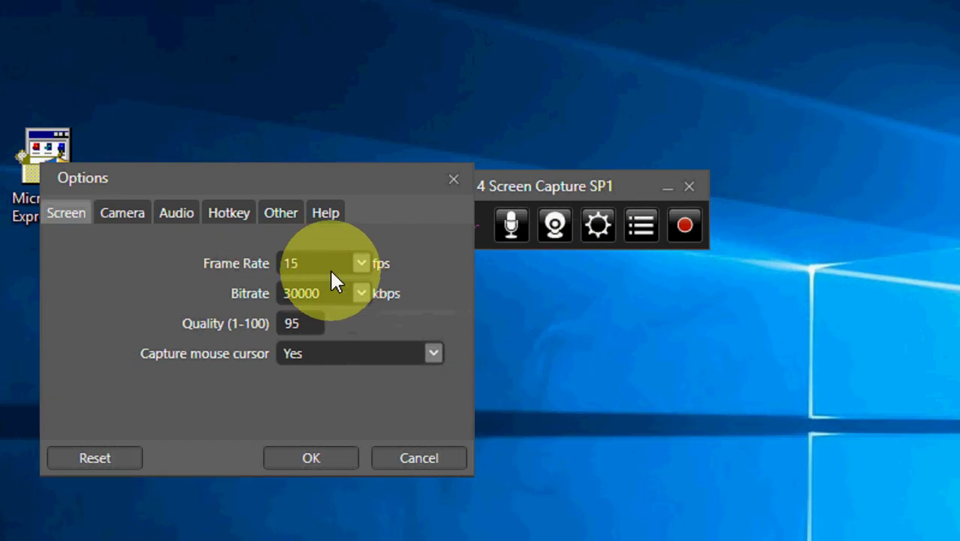
click(125, 214)
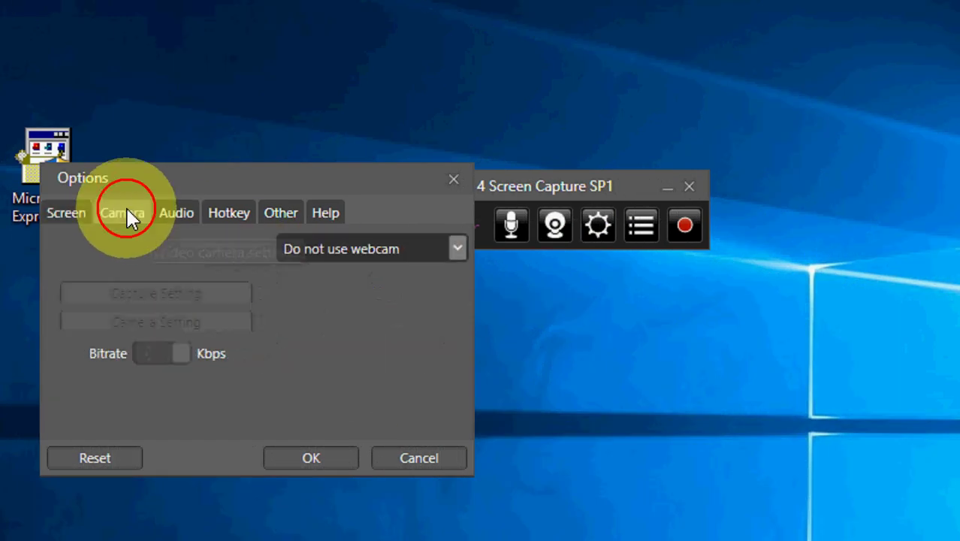
click(331, 255)
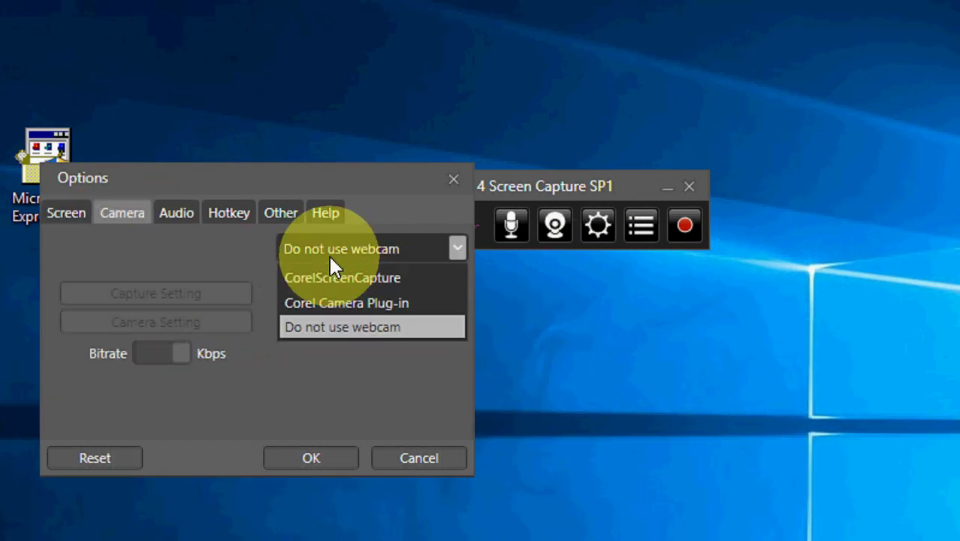
click(328, 253)
Step: Record audio from microphone and speakers at 2 channel, 16 bits, 48 kHz, bitrate 192
click(171, 215)
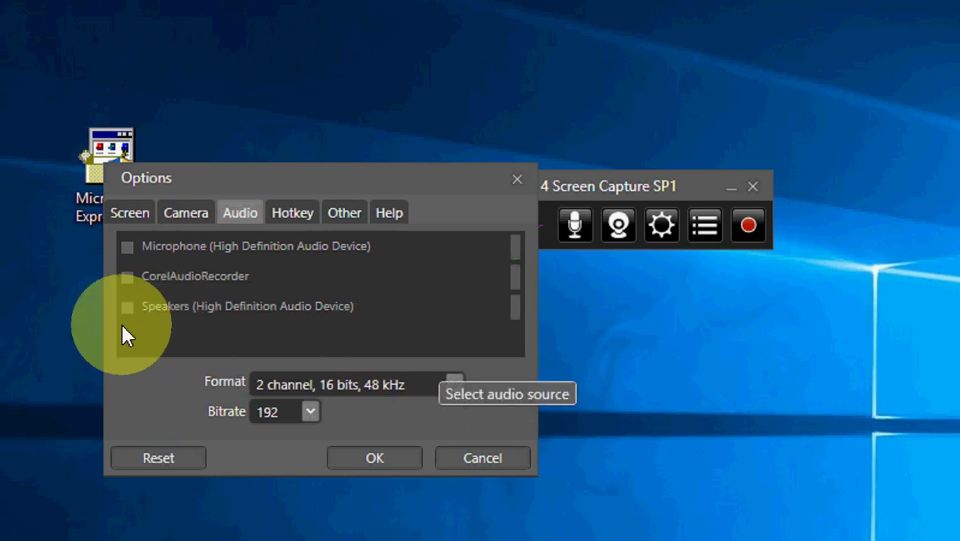
click(125, 309)
click(129, 247)
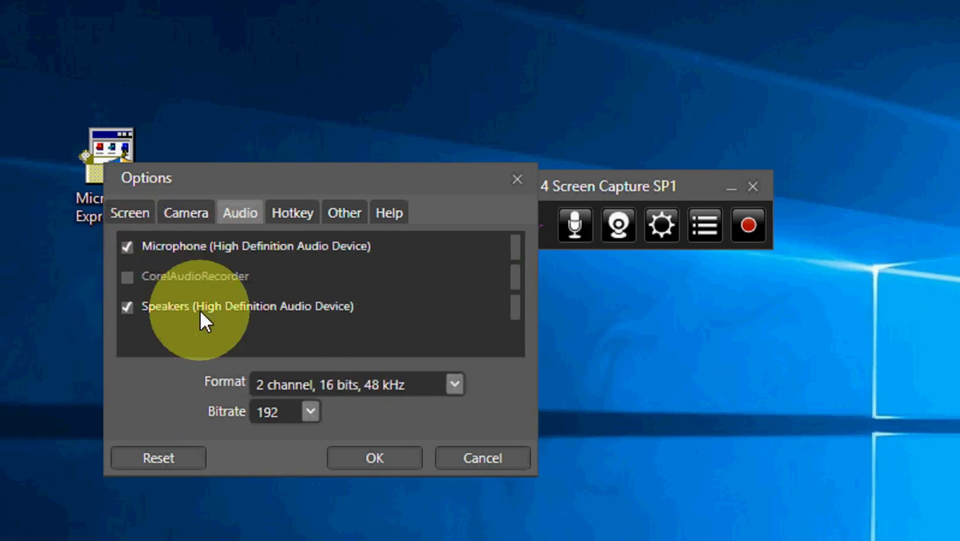
click(382, 461)
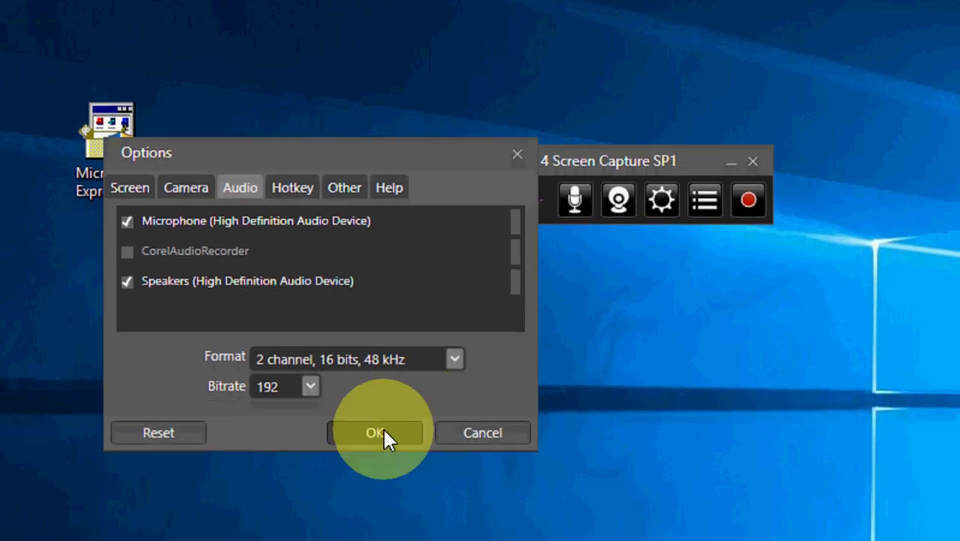
click(695, 199)
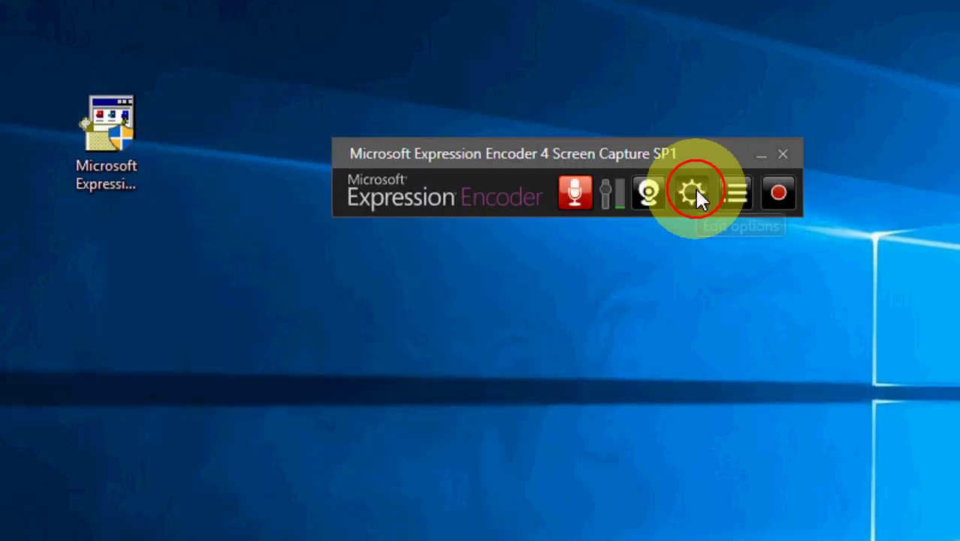
click(299, 186)
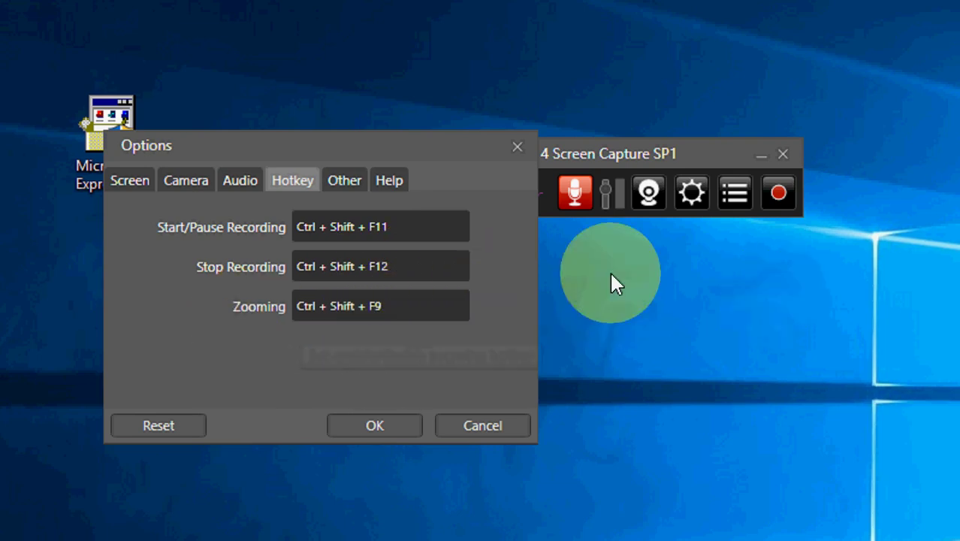
click(334, 188)
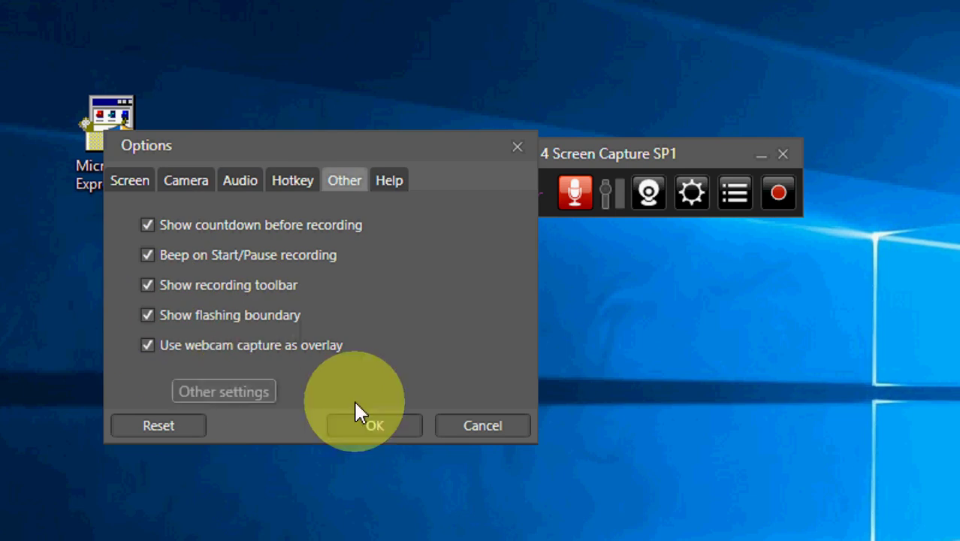
click(372, 429)
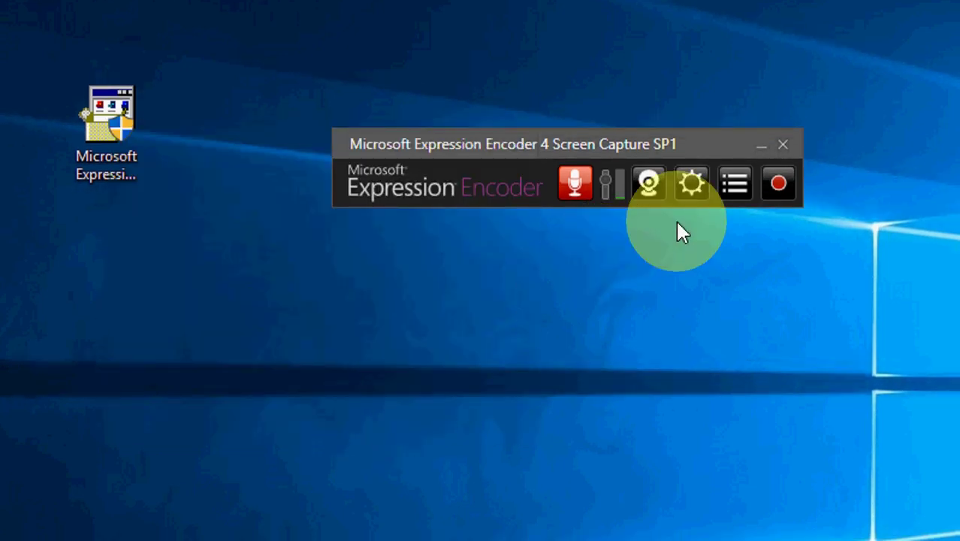
click(726, 188)
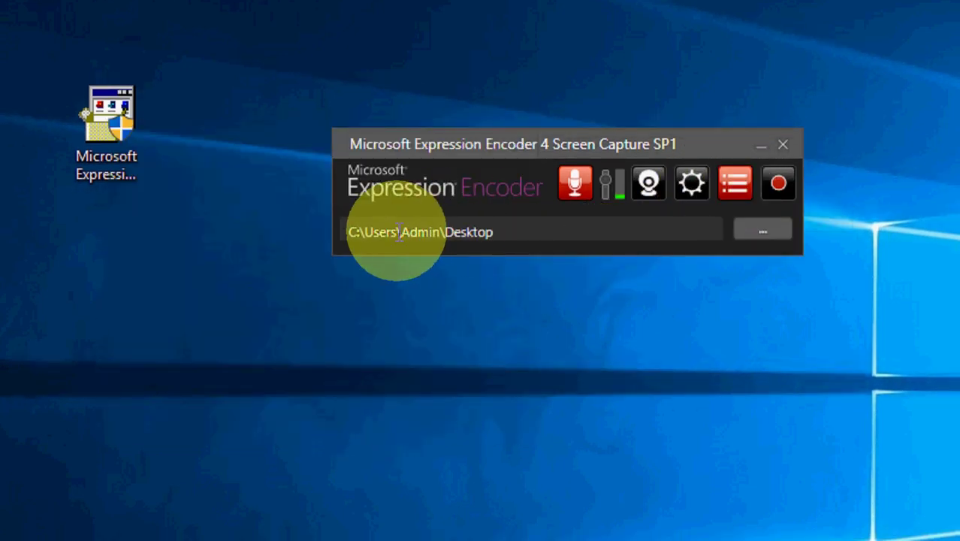
Step: Set Desktop as the save folder and bring up the capture-region outline
click(754, 230)
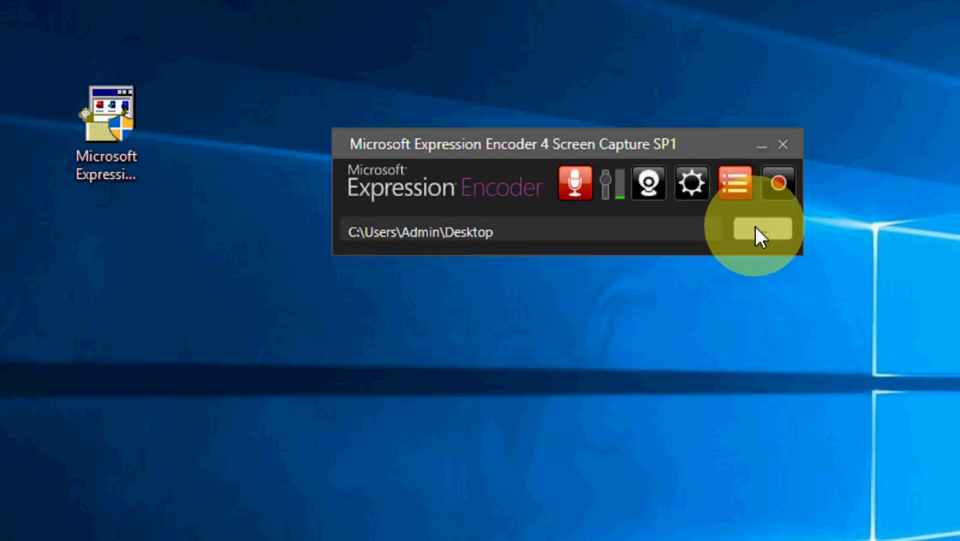
click(456, 258)
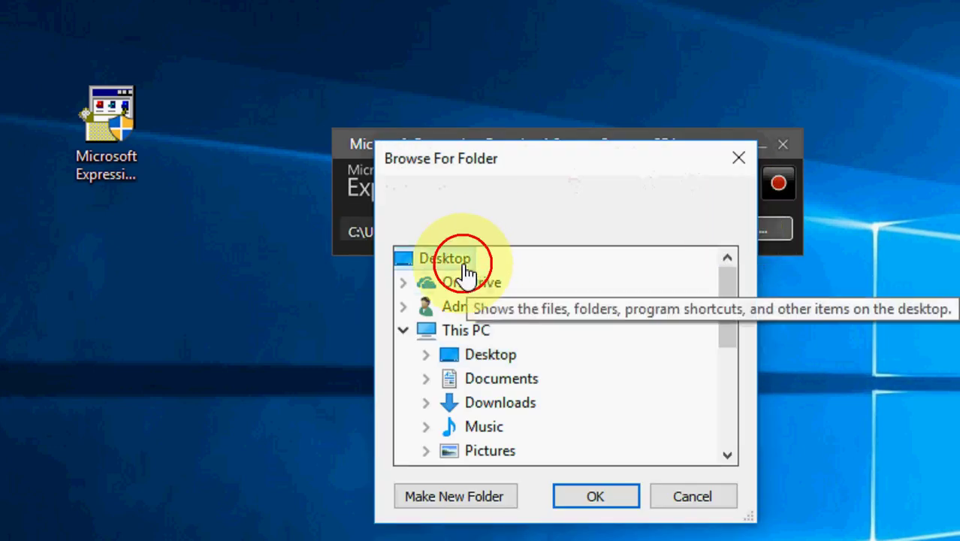
click(590, 494)
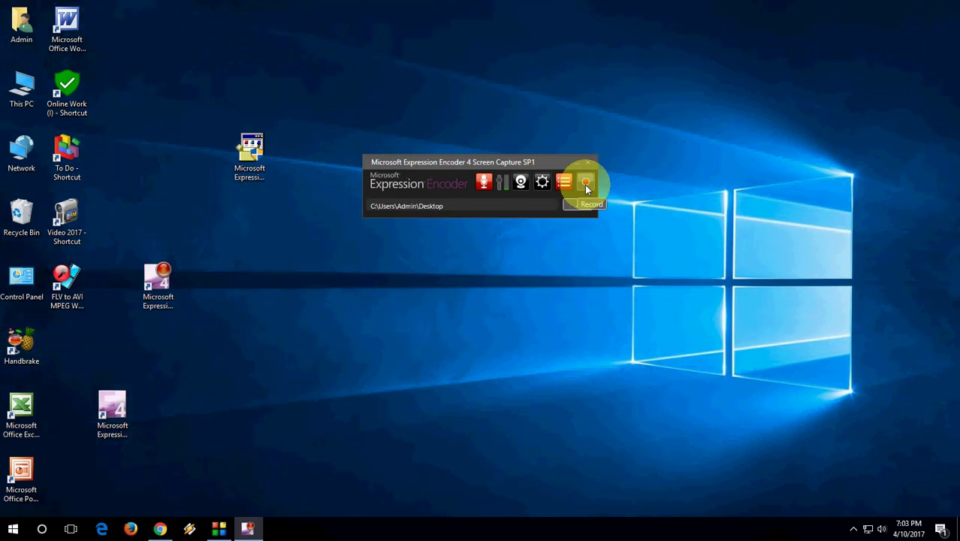
click(773, 159)
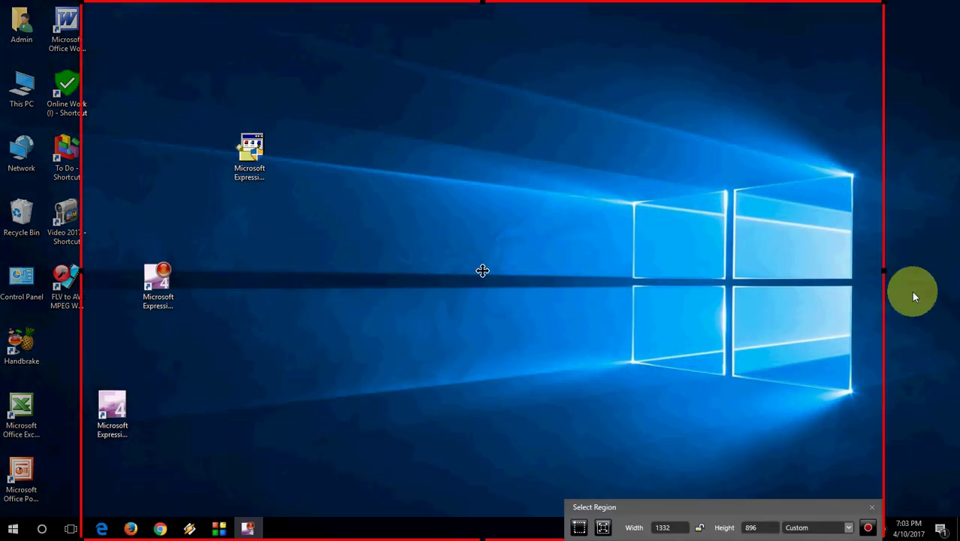
Step: Widen the capture region by dragging its edges, then try the 800*480 and 800*600 presets
drag(886, 272, 951, 269)
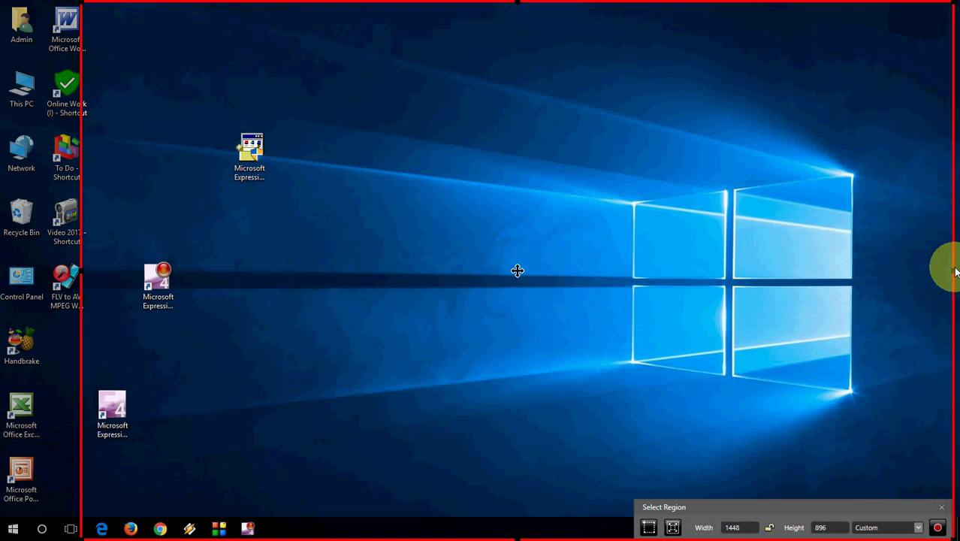
drag(79, 272, 25, 277)
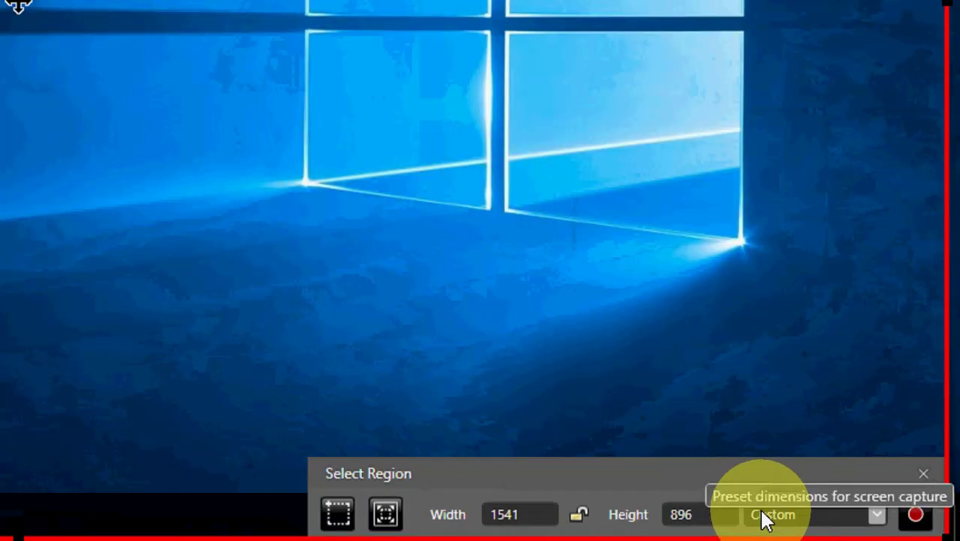
click(864, 529)
click(751, 290)
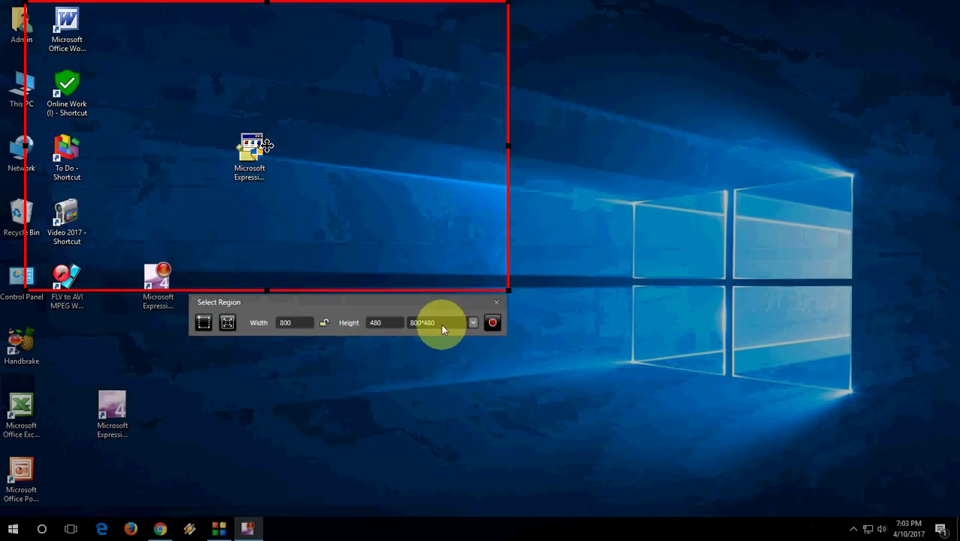
click(379, 295)
click(382, 368)
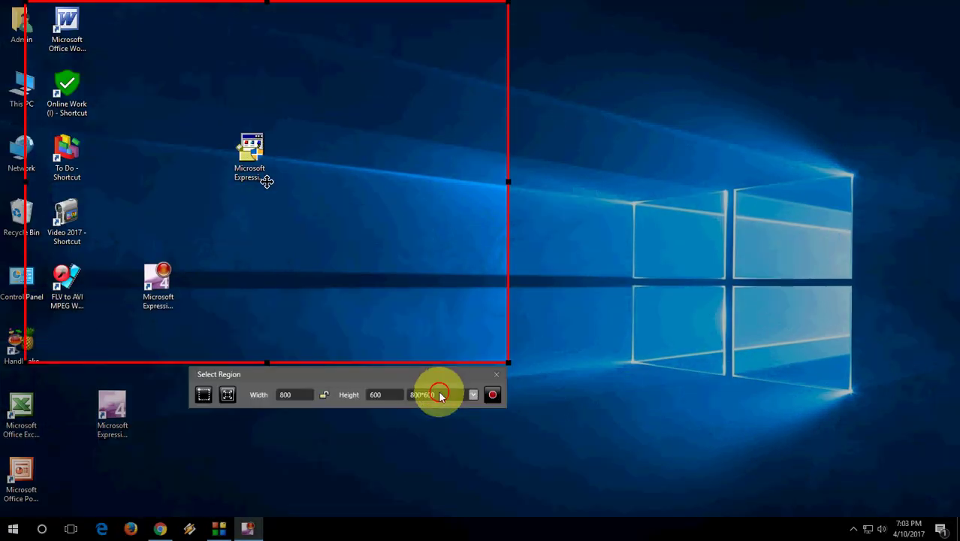
Step: Set the capture region to Full Screen (1600 by 900) and start recording
click(439, 392)
click(421, 381)
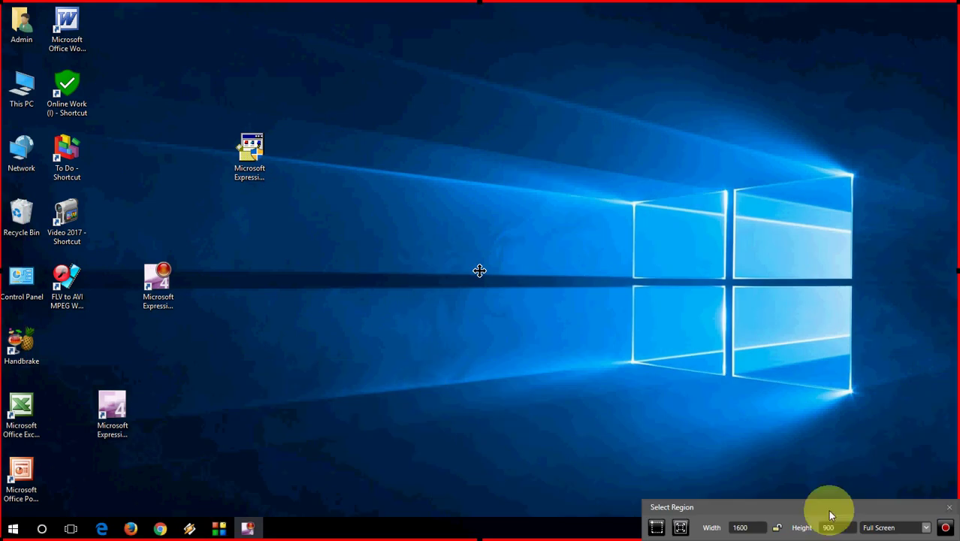
click(945, 531)
click(544, 297)
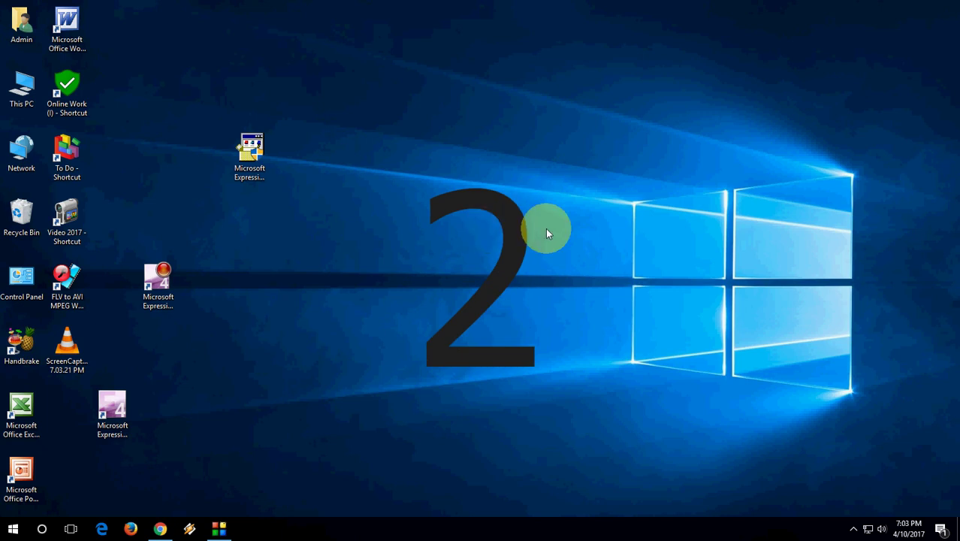
Step: Refresh the desktop, then stop recording with Ctrl+Shift+F12 to save the capture
right_click(340, 176)
click(368, 213)
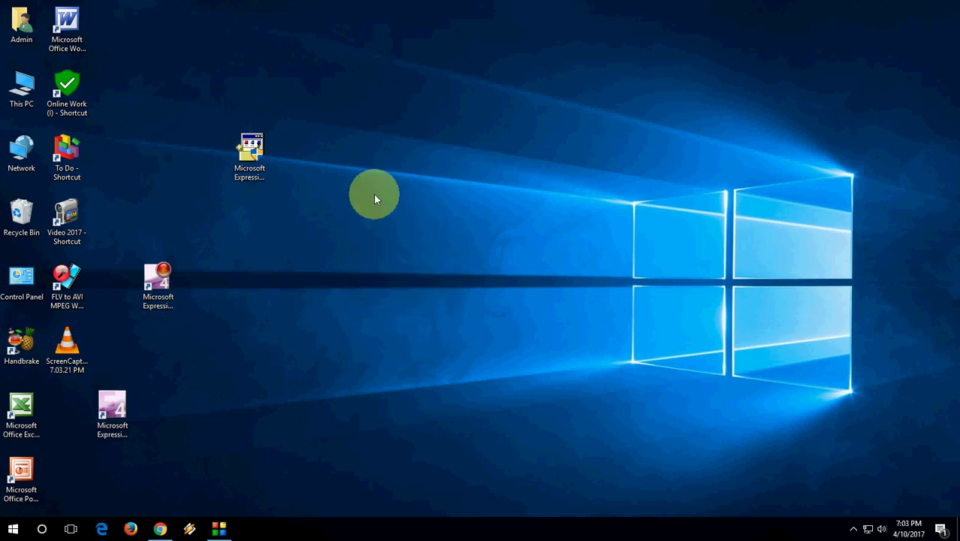
key(ctrl+shift+F12)
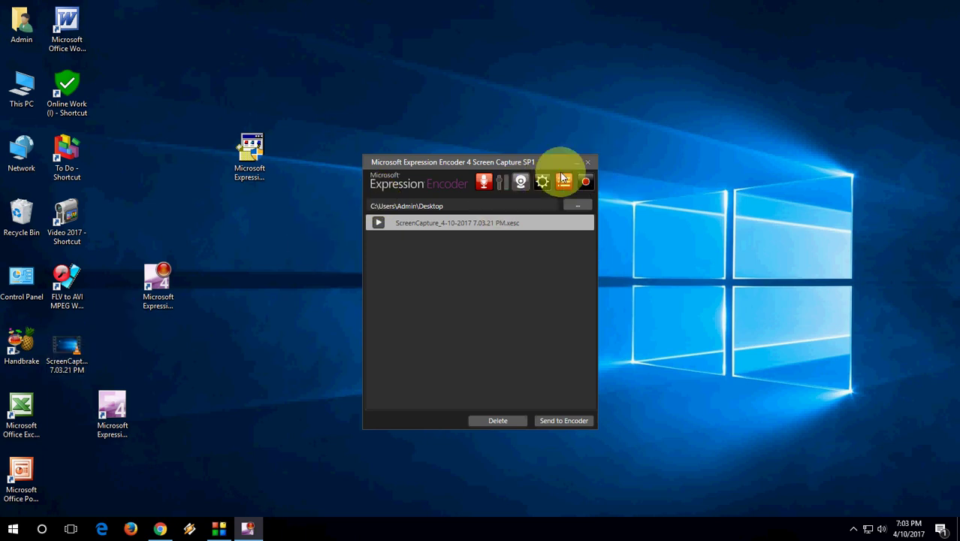
Step: Play the saved ScreenCapture file in VLC, repositioning its window, then close VLC
click(588, 162)
double_click(67, 345)
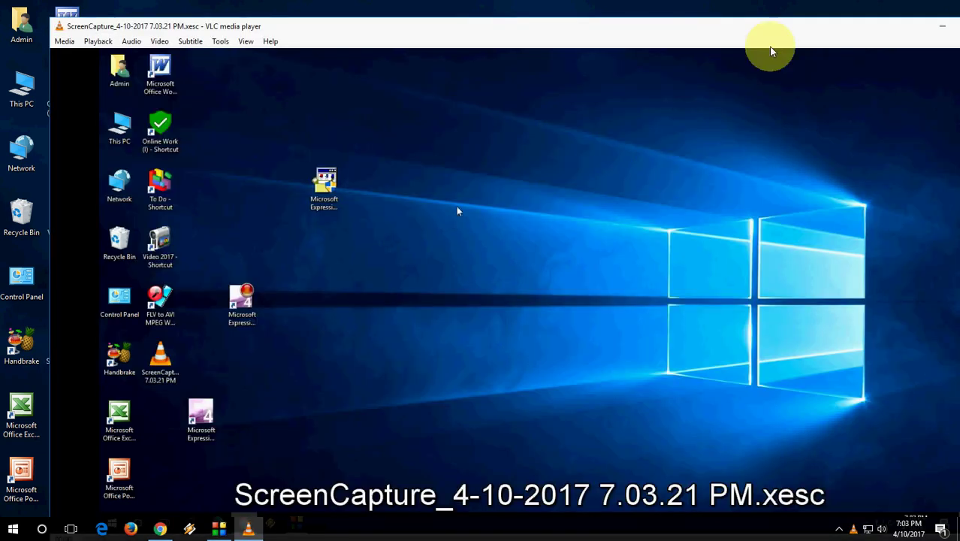
click(641, 34)
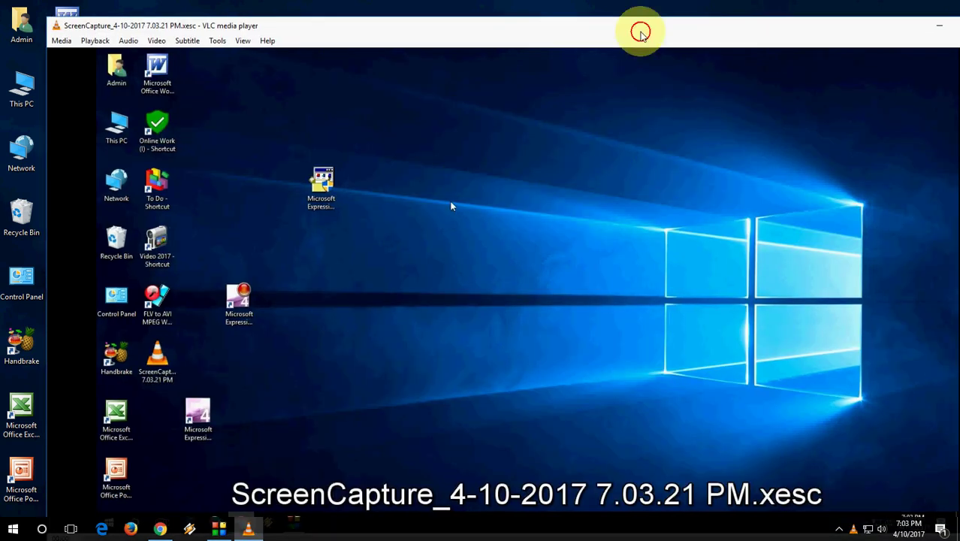
drag(641, 33, 483, 32)
drag(865, 17, 582, 118)
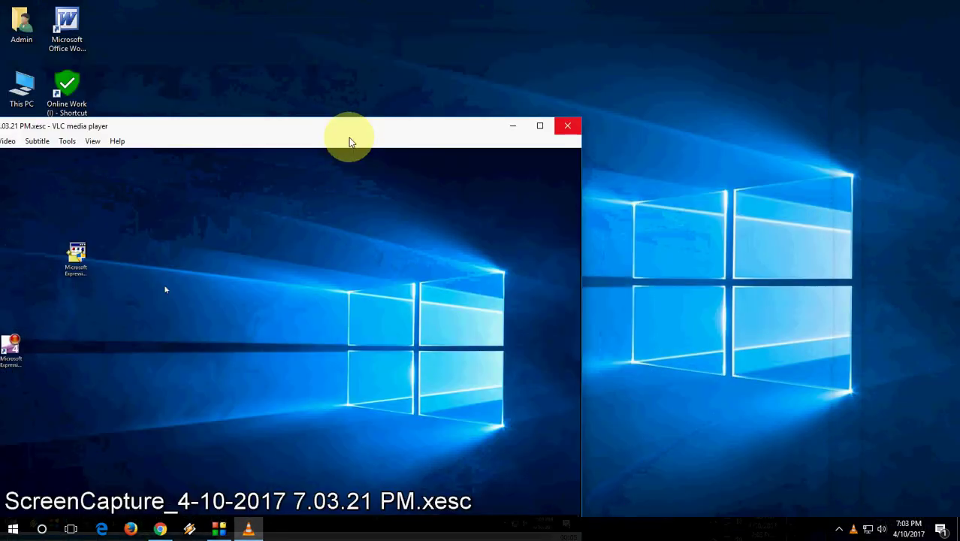
drag(349, 126, 476, 45)
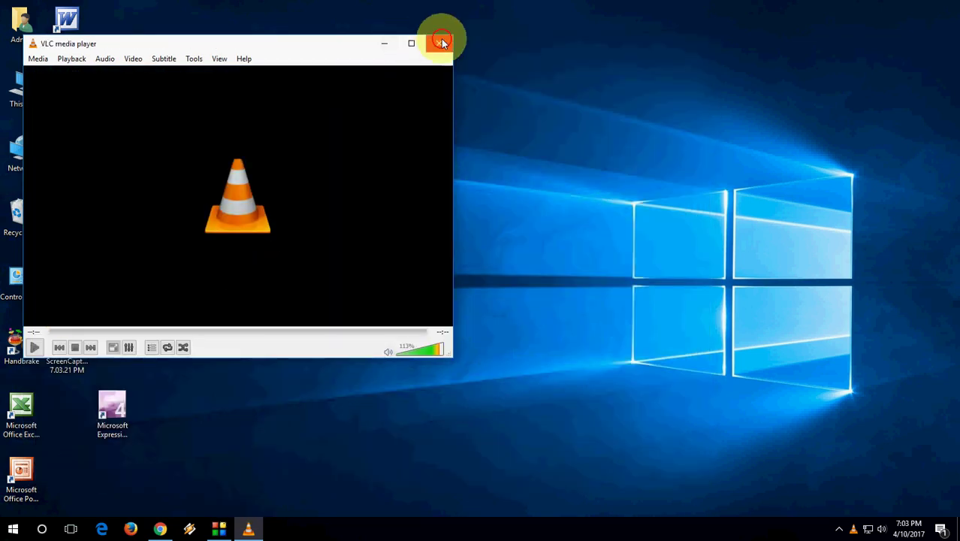
click(442, 43)
Step: Refresh the desktop several times to update its icons
right_click(365, 142)
click(375, 168)
right_click(375, 164)
click(408, 194)
right_click(376, 194)
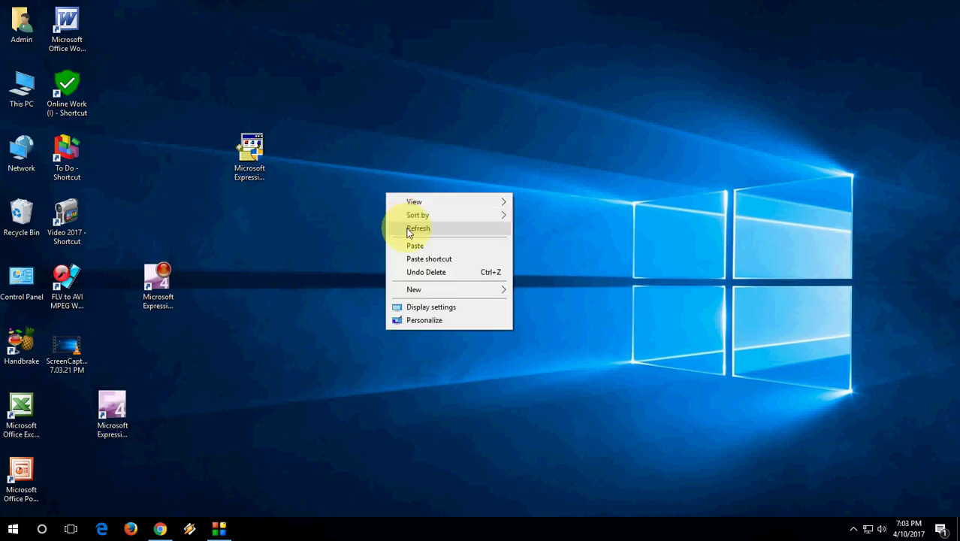
right_click(379, 205)
click(405, 240)
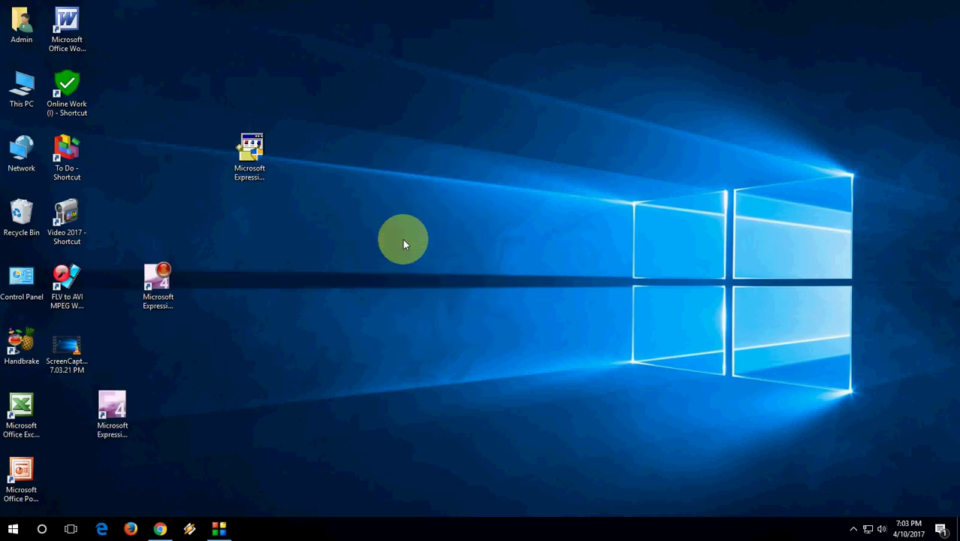